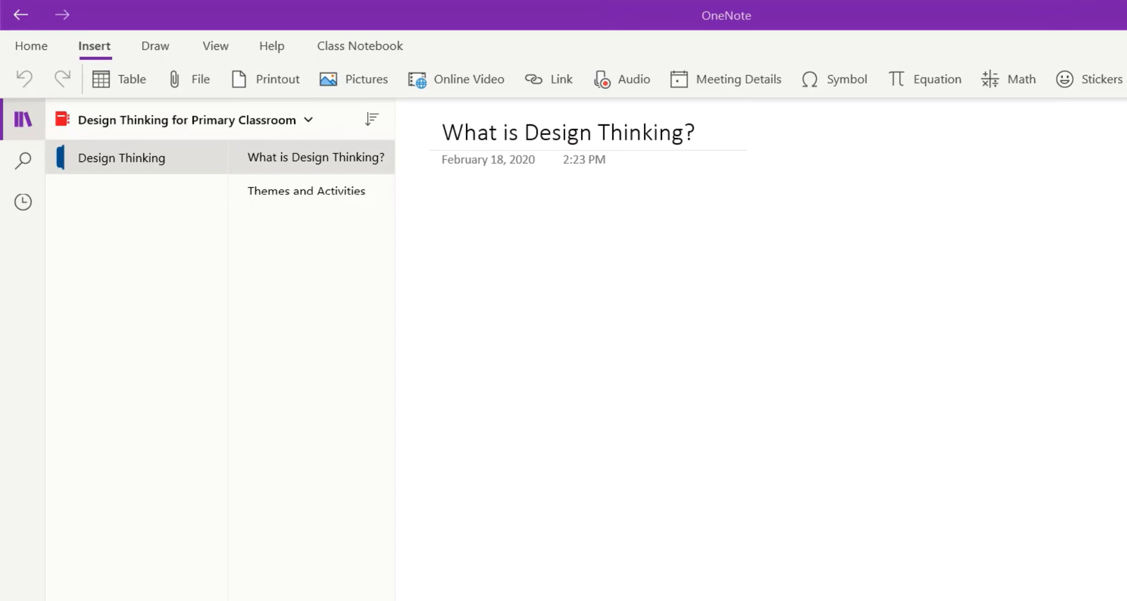
Add three separate "Type here" notes at different spots on the What is Design Thinking? page
click(442, 217)
text(Type here)
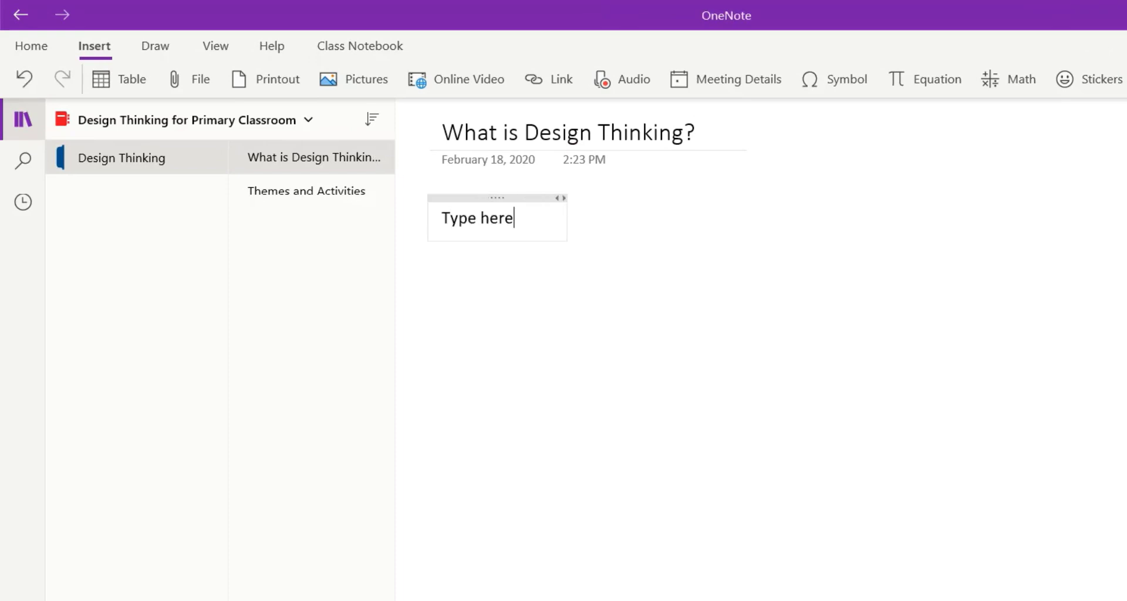
click(1033, 263)
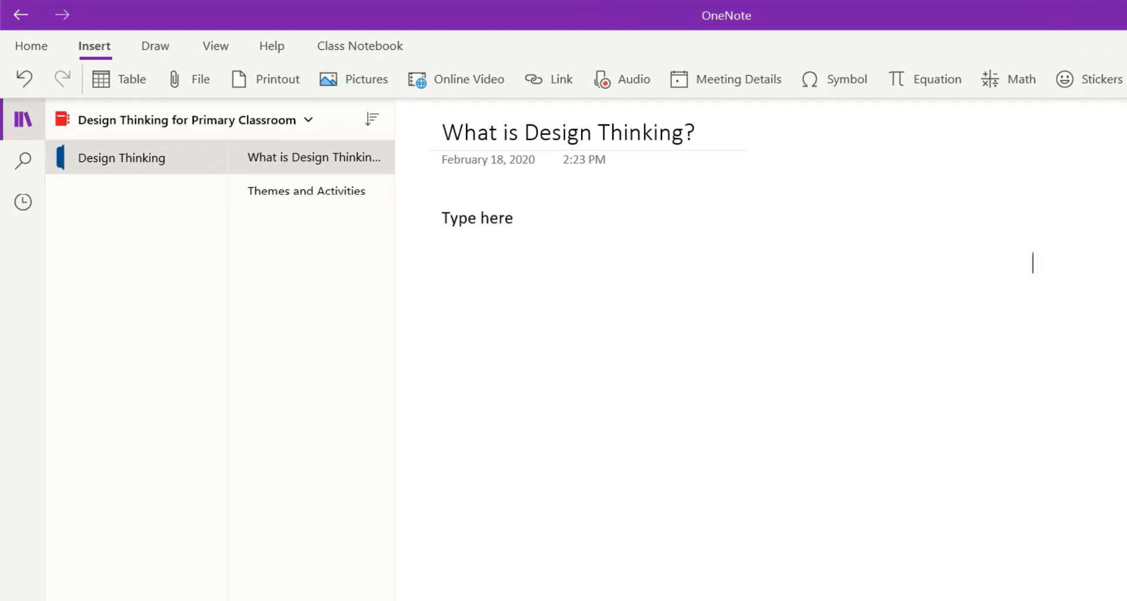
text(Type here)
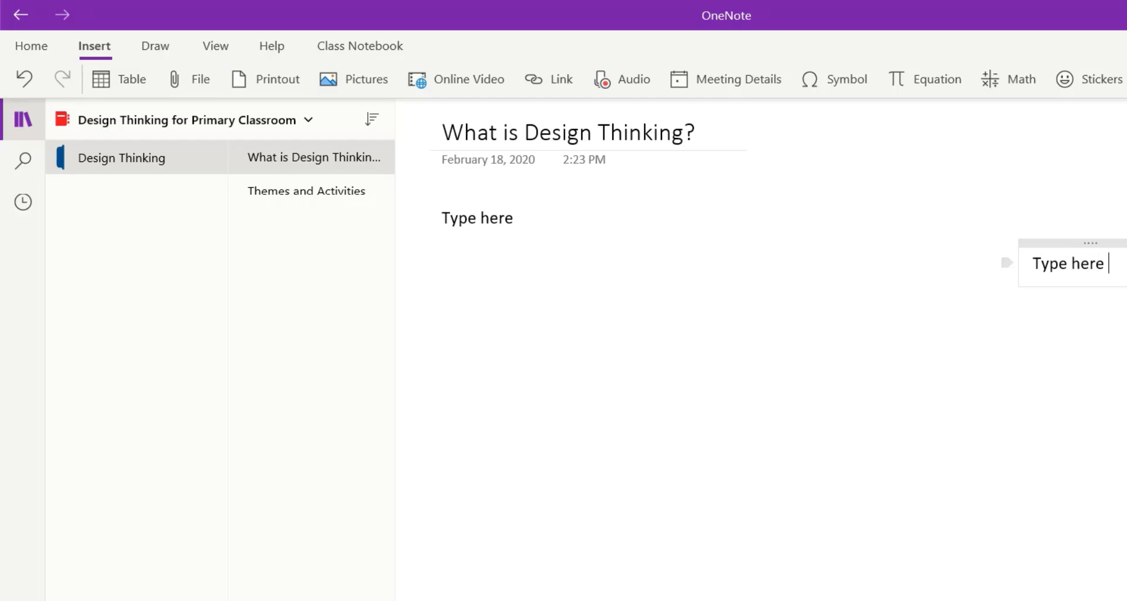
click(534, 421)
text(Type)
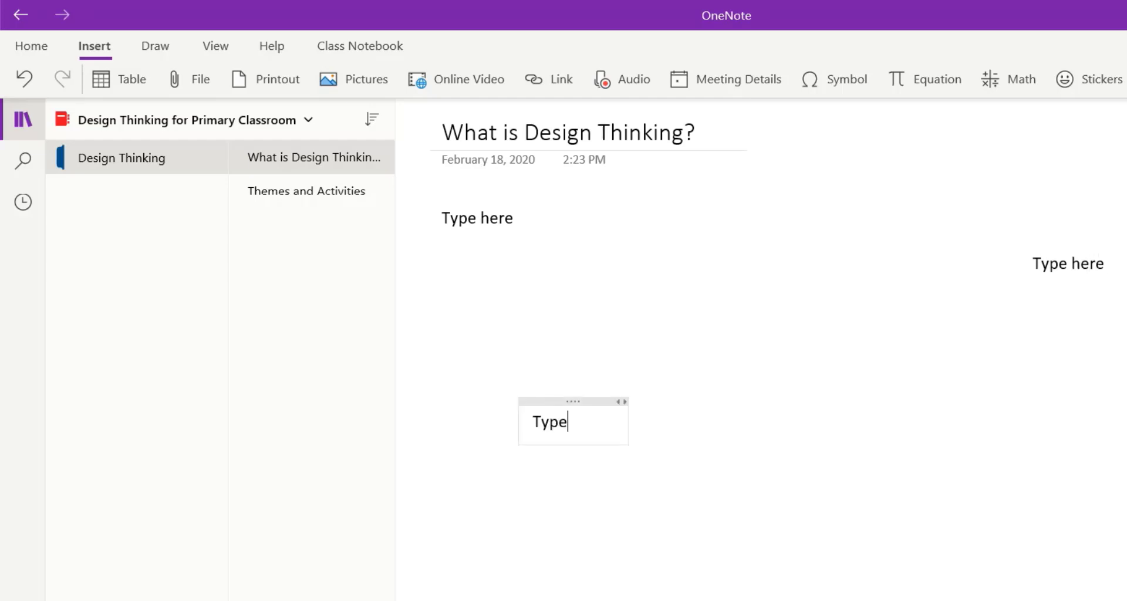
text( here)
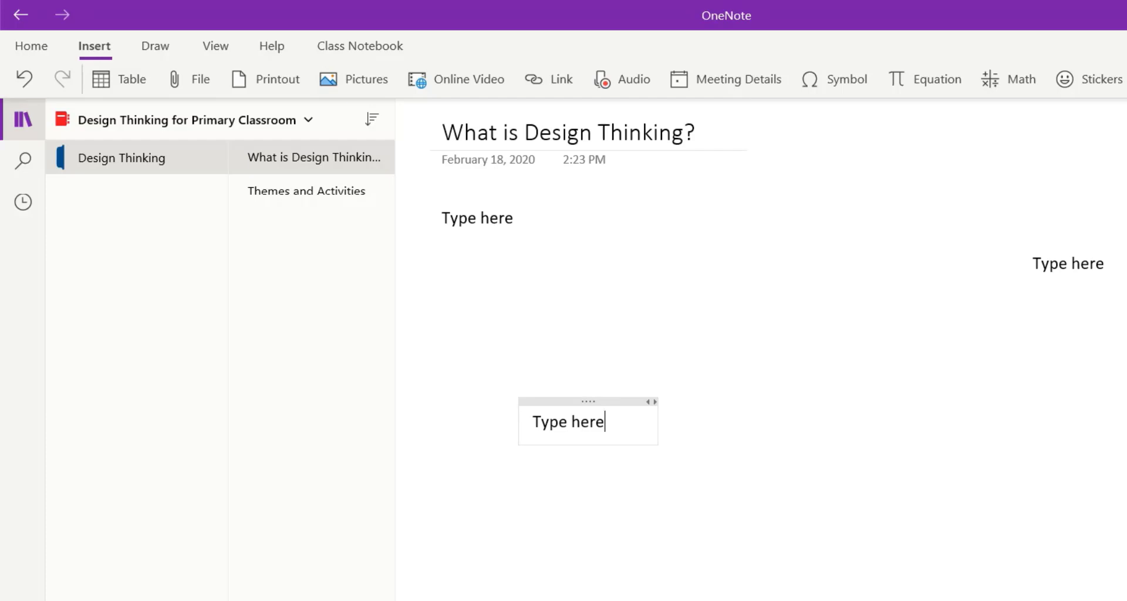
Move the far-side note up level with the first note, and shift the lowest note up toward the page's middle
click(1068, 264)
click(1091, 243)
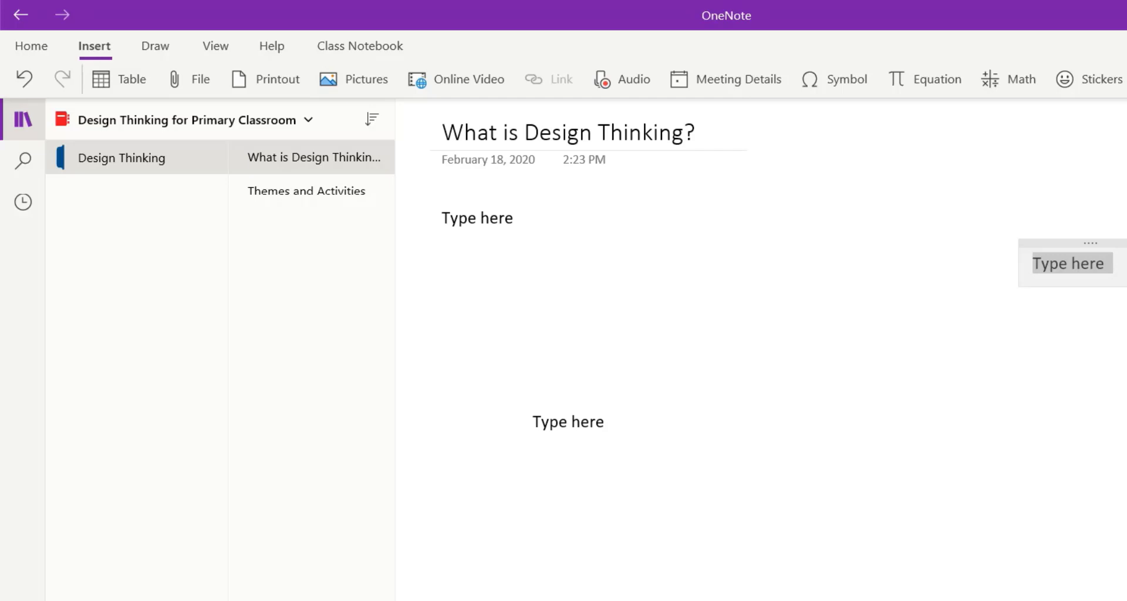
drag(1090, 243, 1091, 197)
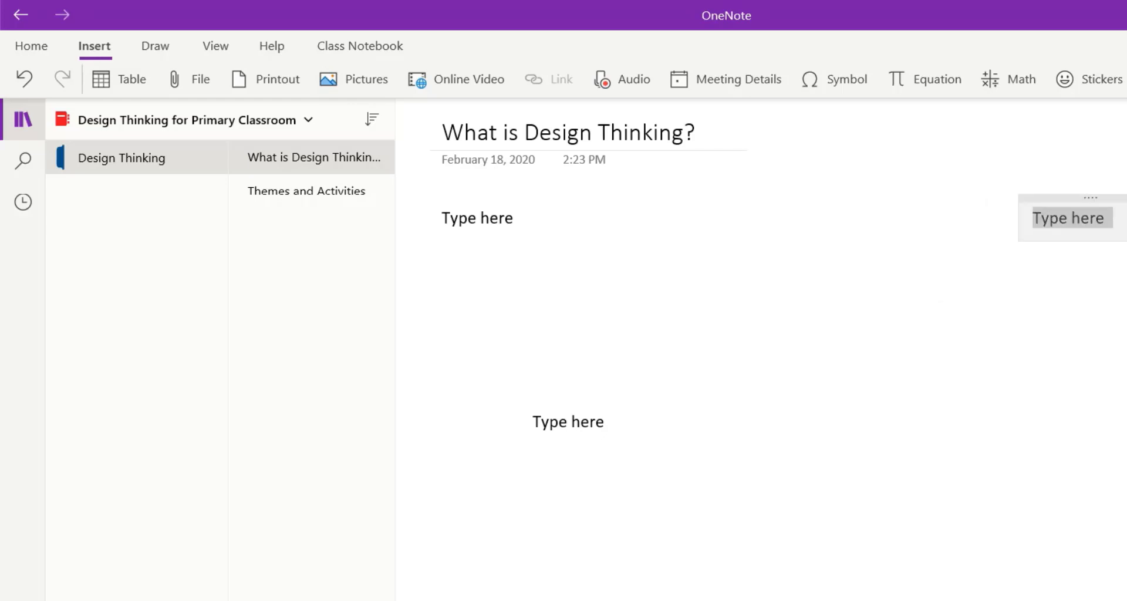
drag(588, 401, 770, 357)
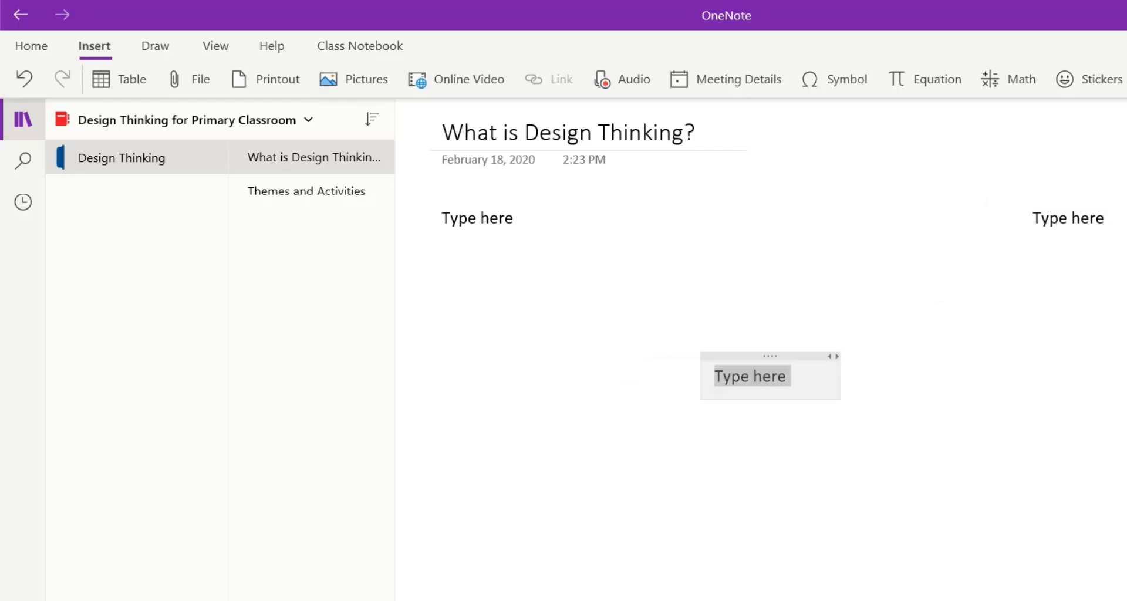
click(829, 308)
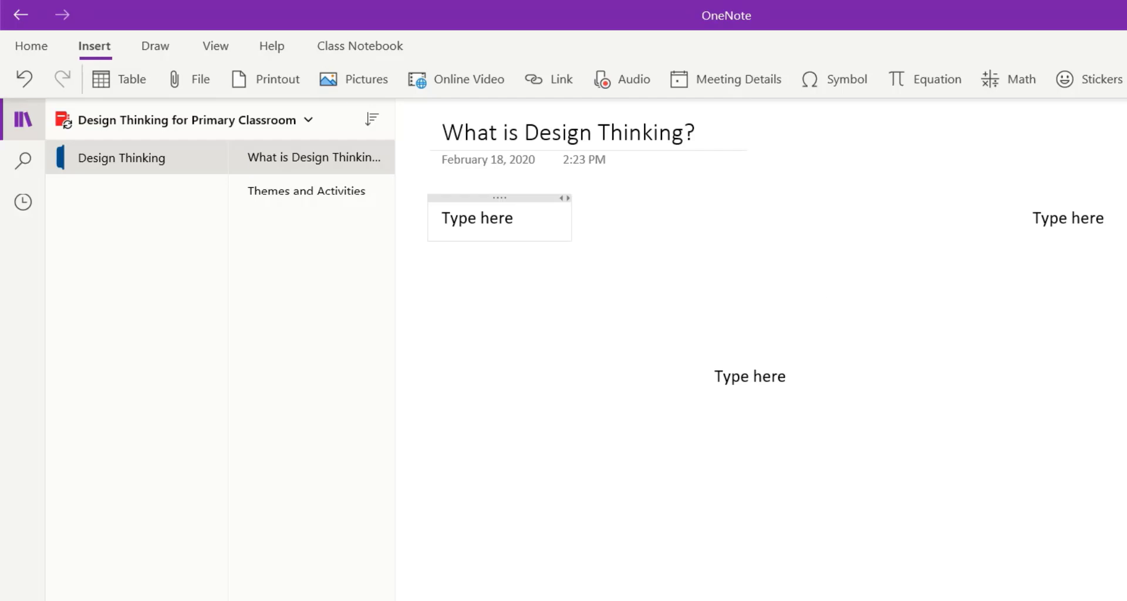
Delete all three "Type here" notes from the page
click(500, 198)
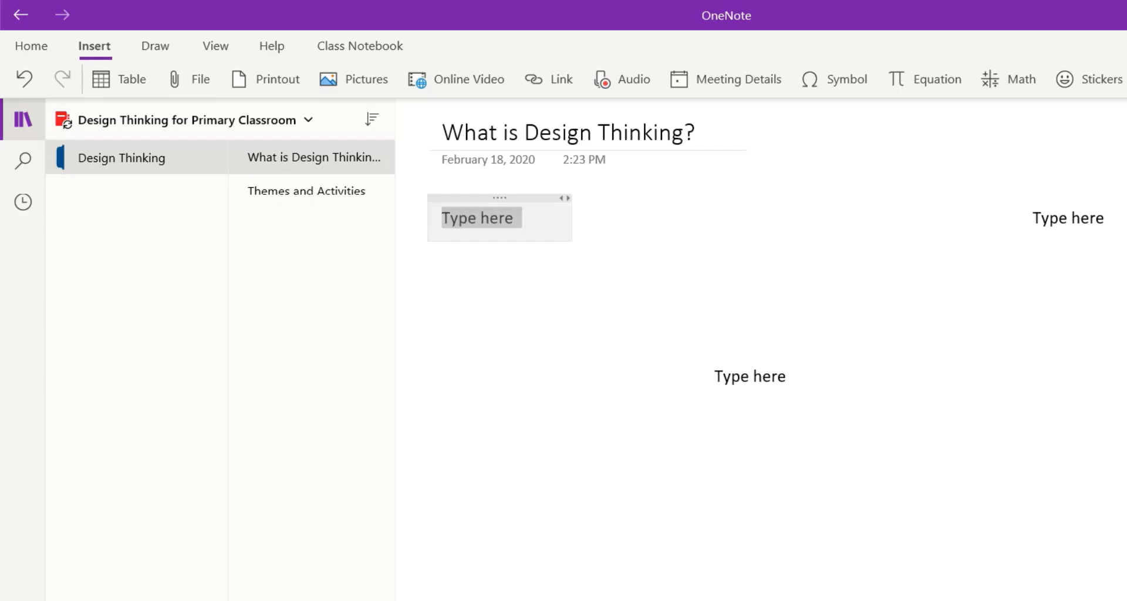
key(Delete)
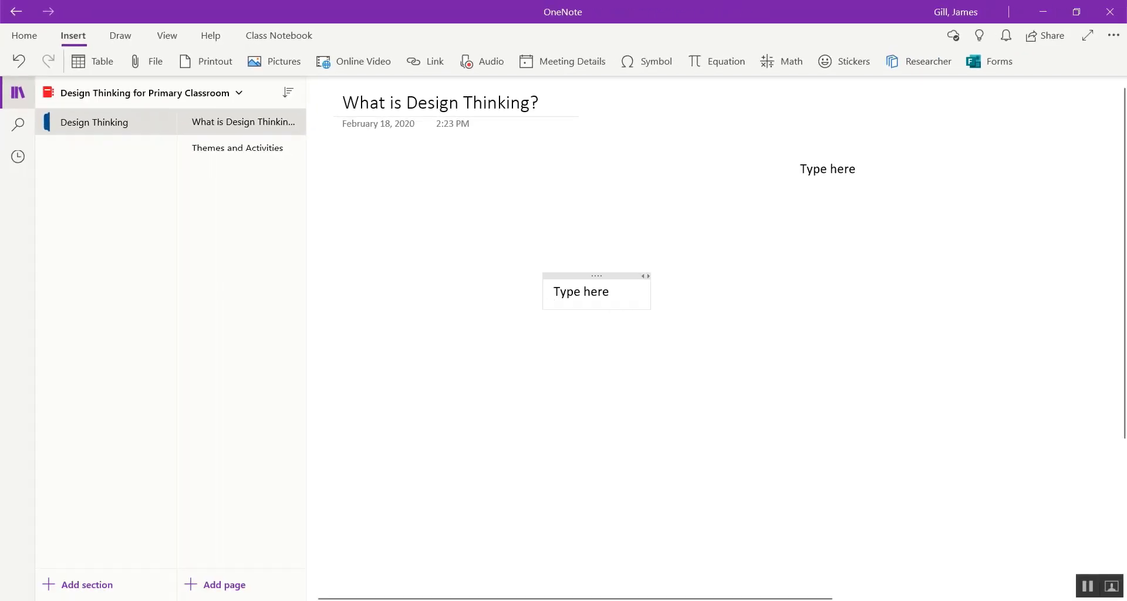
click(597, 275)
key(Delete)
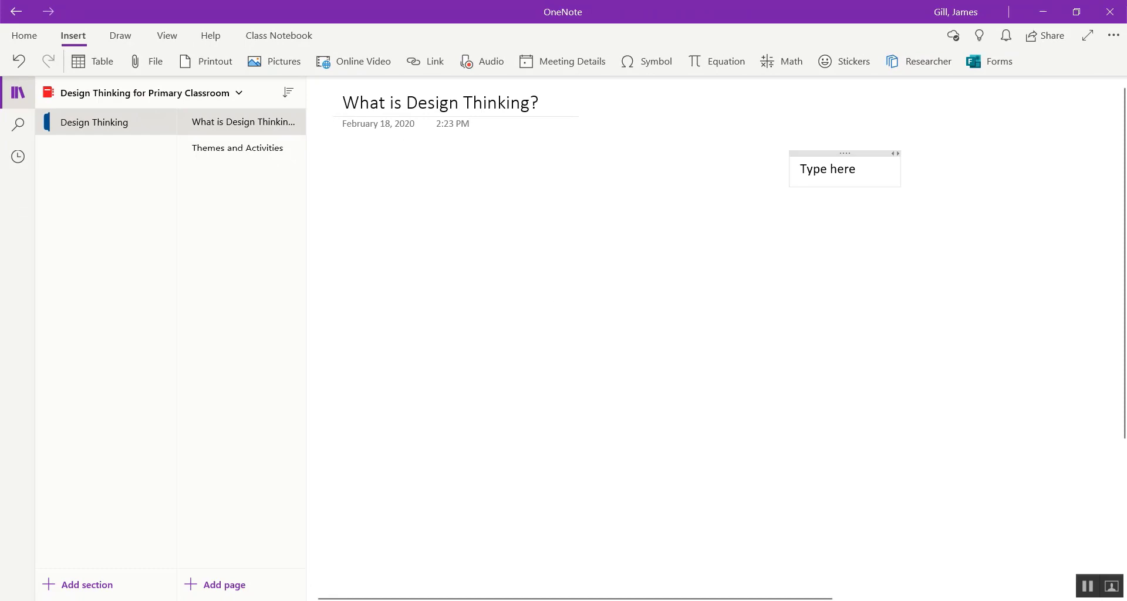
triple_click(844, 169)
key(Delete)
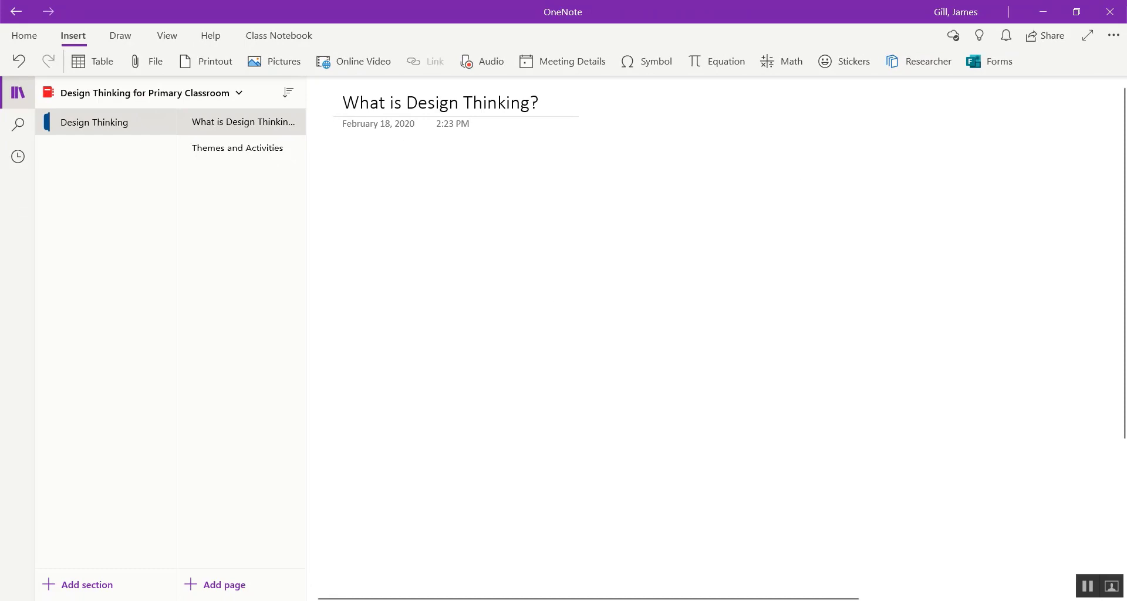
Search online pictures for "Design Thinking" and insert the "We are all DESIGNERS!" diagram below the page title
click(360, 185)
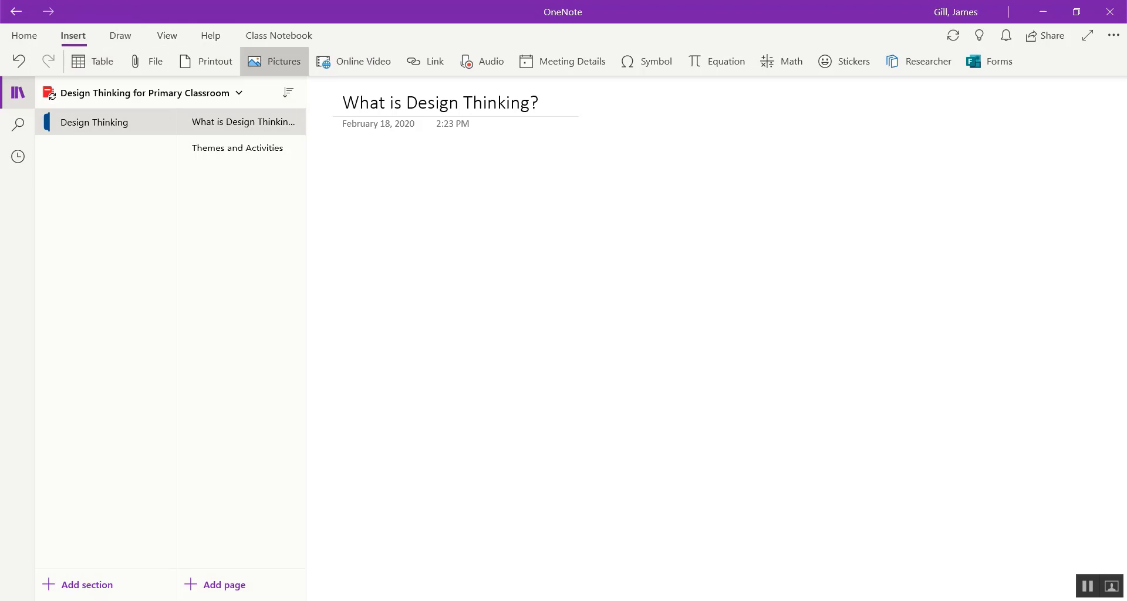
click(73, 35)
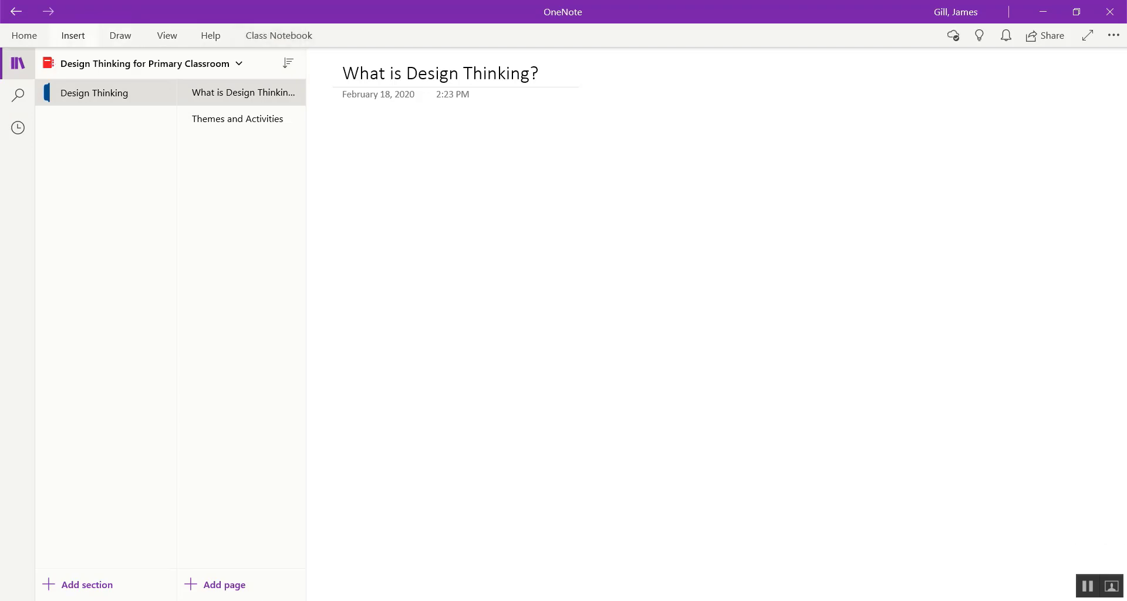
click(73, 35)
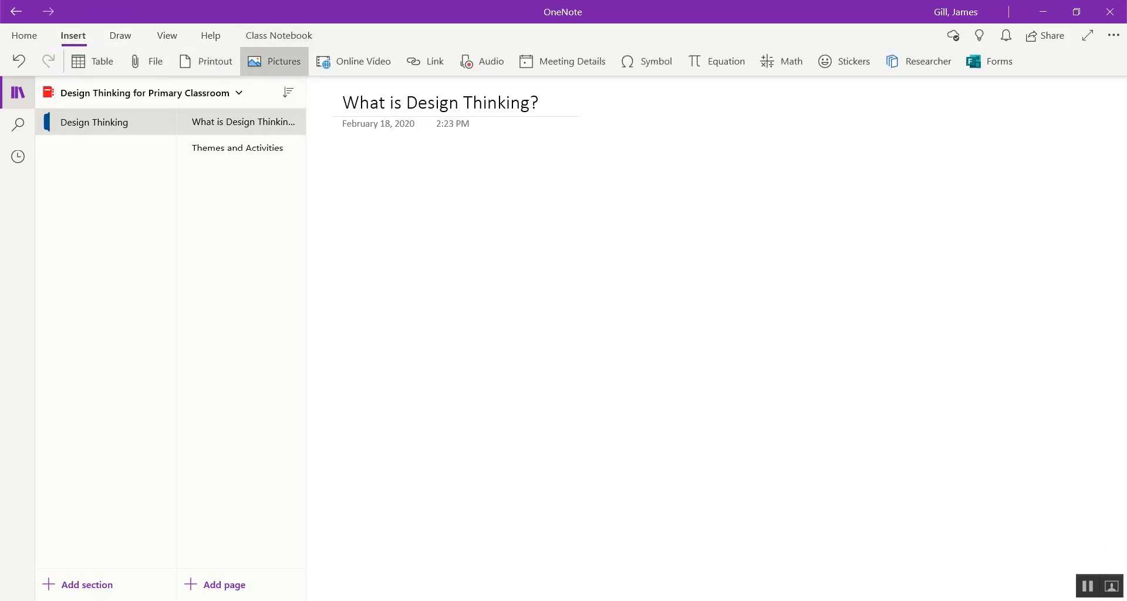
click(274, 61)
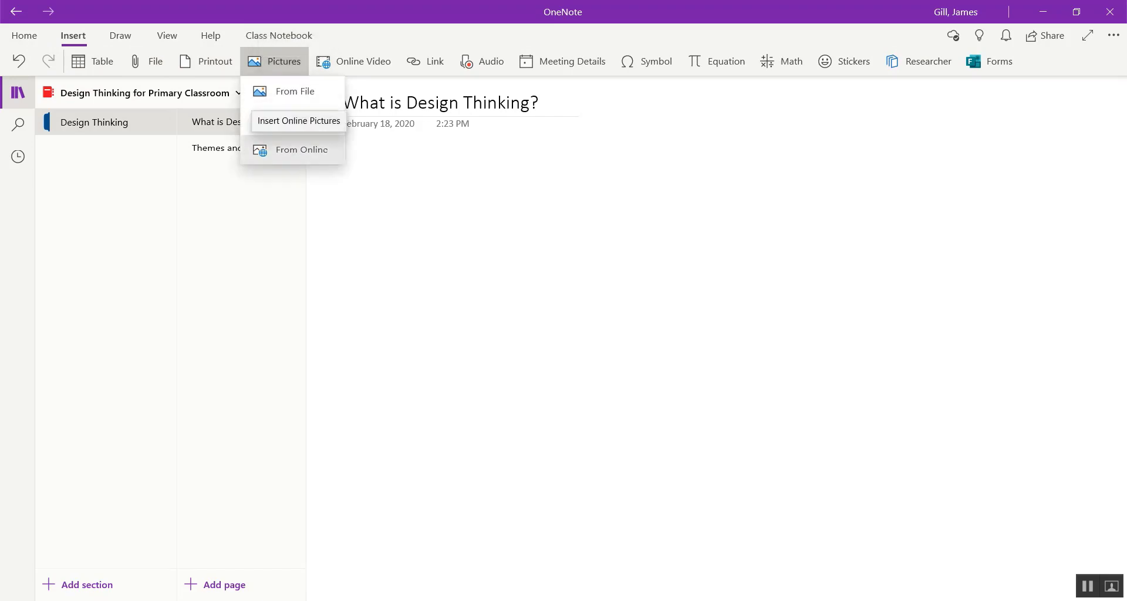
click(299, 150)
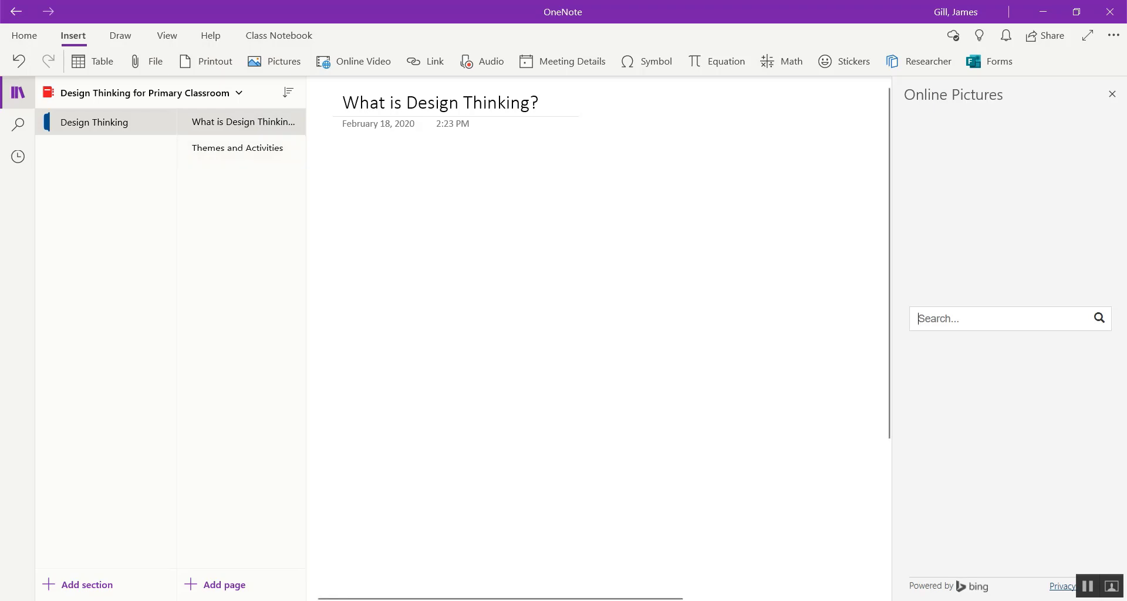
text(Designed)
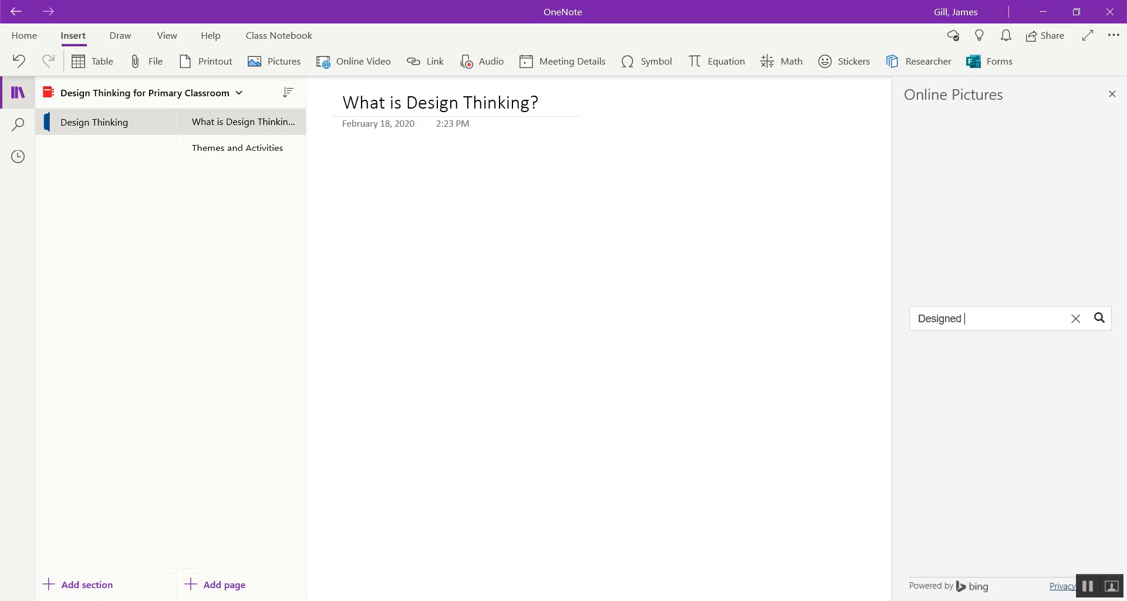
key(BackSpace)
key(BackSpace)
key(BackSpace)
text(Thinking)
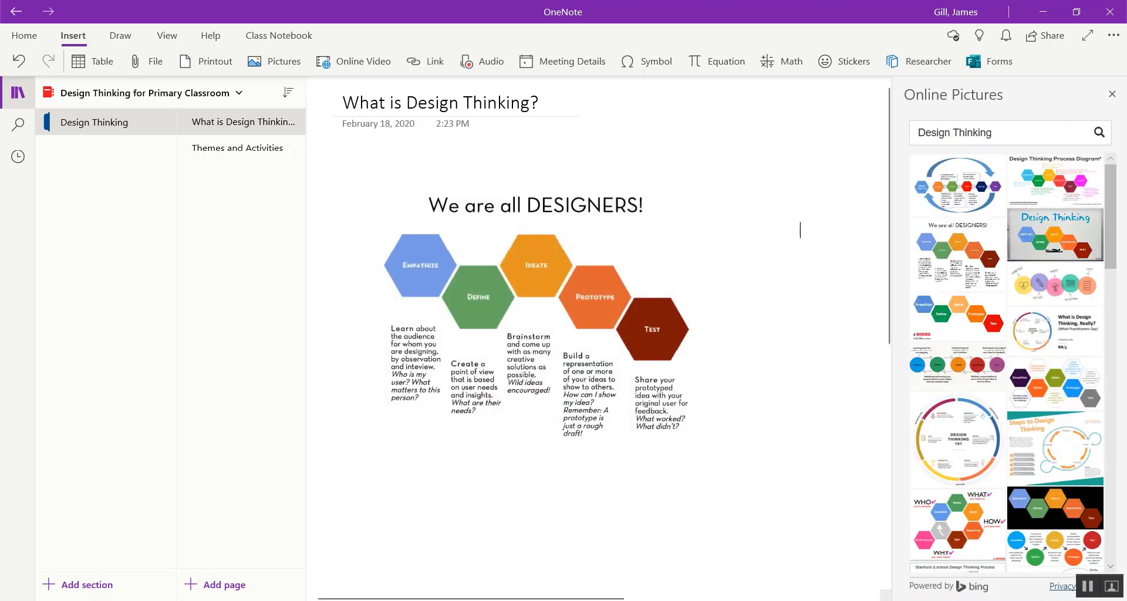
click(1112, 94)
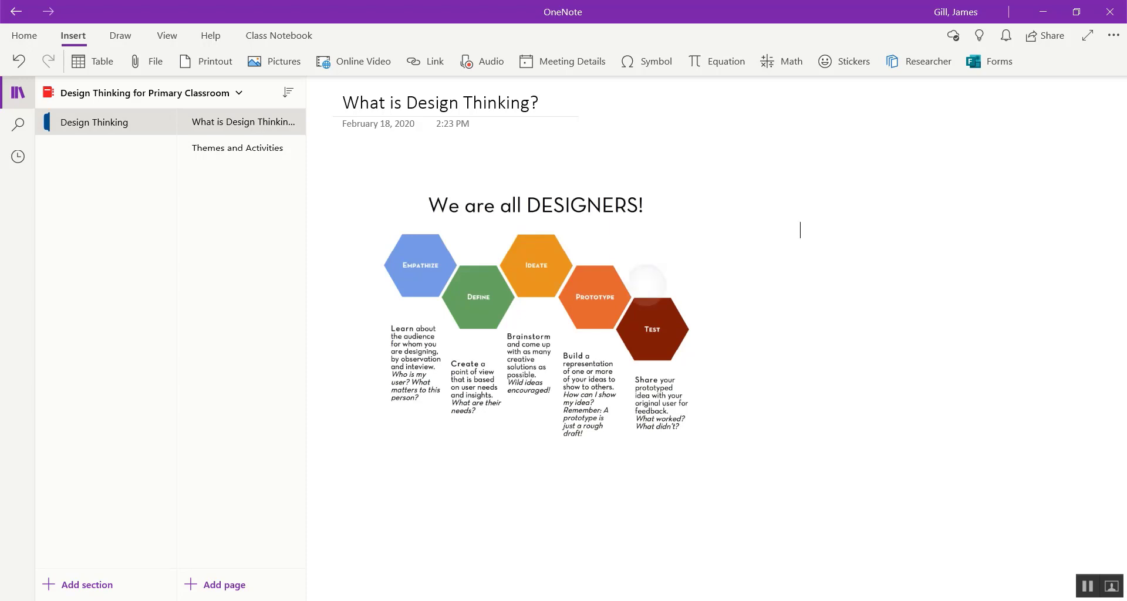
Enlarge the "We are all DESIGNERS!" picture proportionally from its lower corner
click(536, 313)
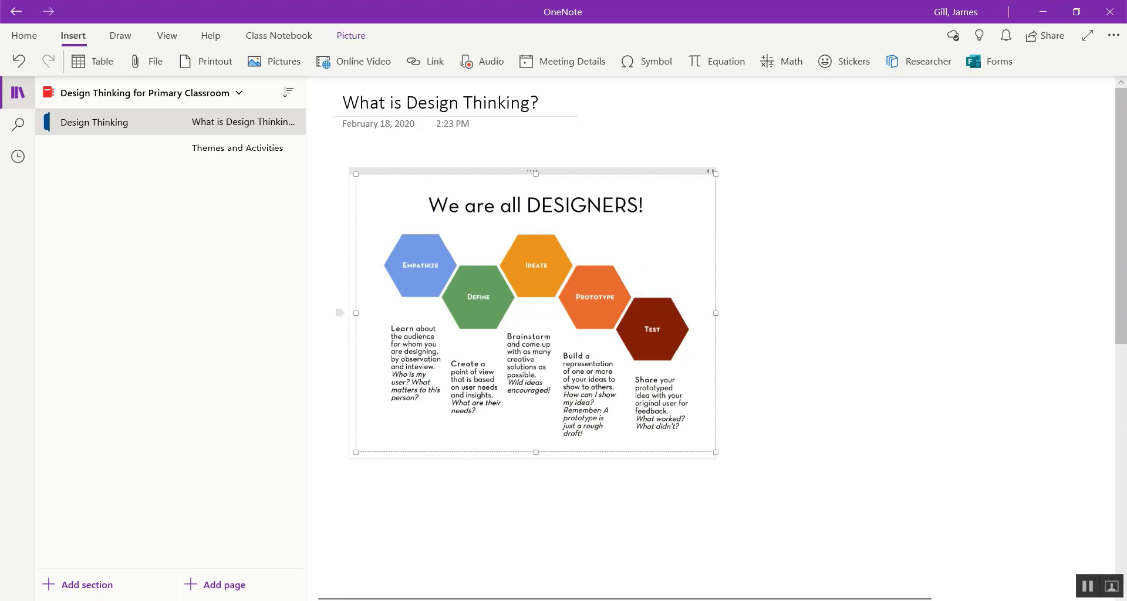
drag(715, 452, 818, 531)
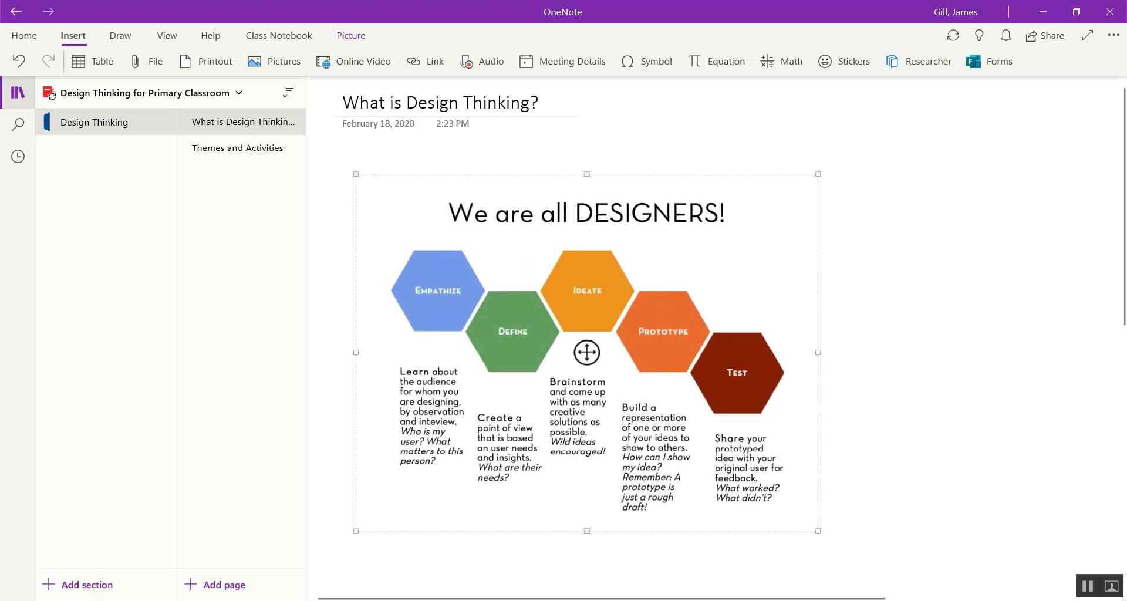
Draw green ink arrows on the diagram from Test back to Prototype, Test to Ideate, and Ideate to Define, and return to text selection
mouse_move(771, 348)
mouse_down()
mouse_move(785, 326)
mouse_move(716, 271)
mouse_move(729, 297)
mouse_up()
mouse_move(713, 407)
mouse_down()
mouse_move(698, 420)
mouse_move(595, 341)
mouse_move(589, 360)
mouse_move(605, 341)
mouse_up()
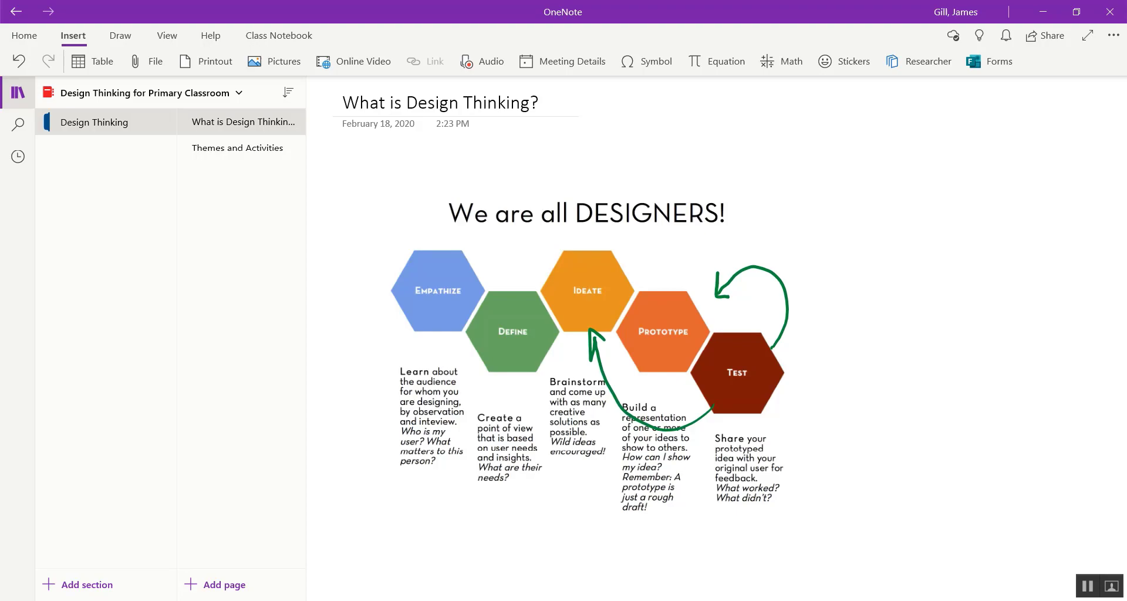
click(120, 35)
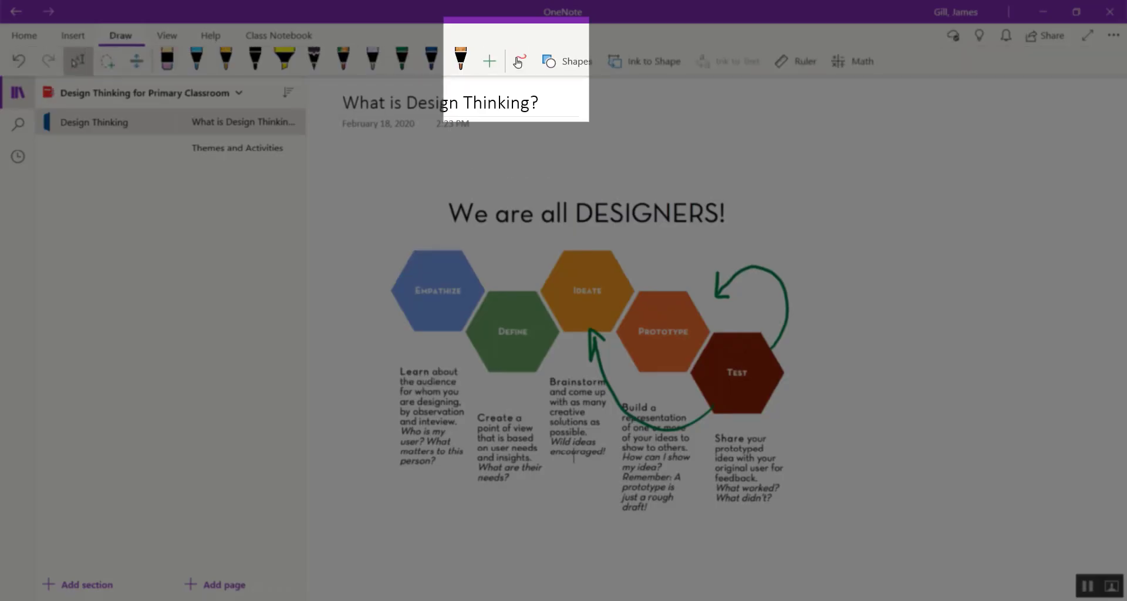
click(518, 62)
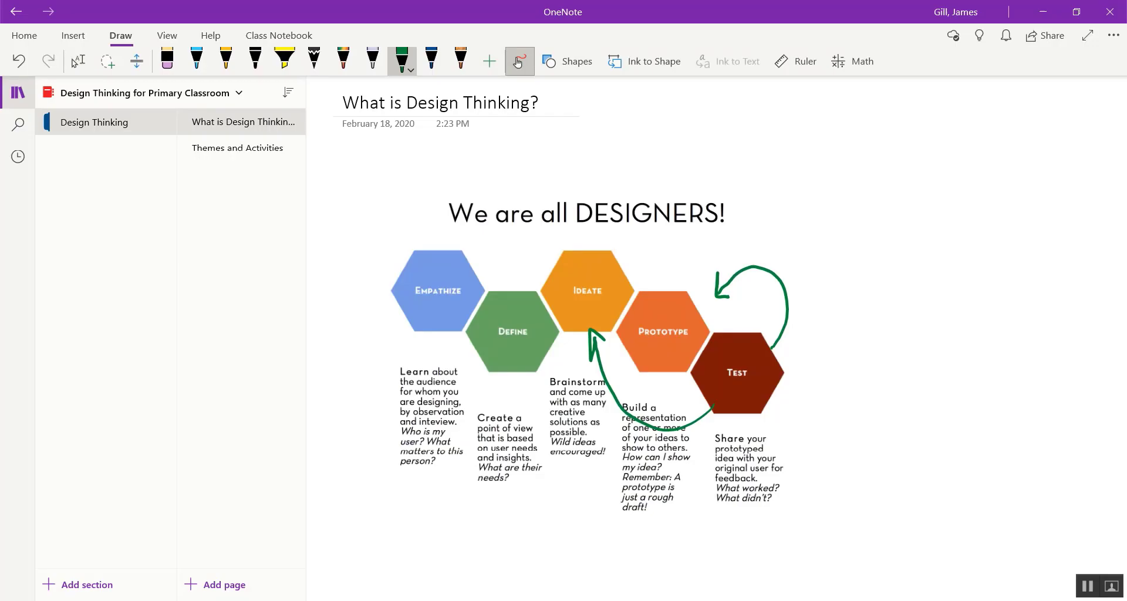
mouse_move(598, 241)
mouse_down()
mouse_move(538, 212)
mouse_move(514, 276)
mouse_move(531, 263)
mouse_up()
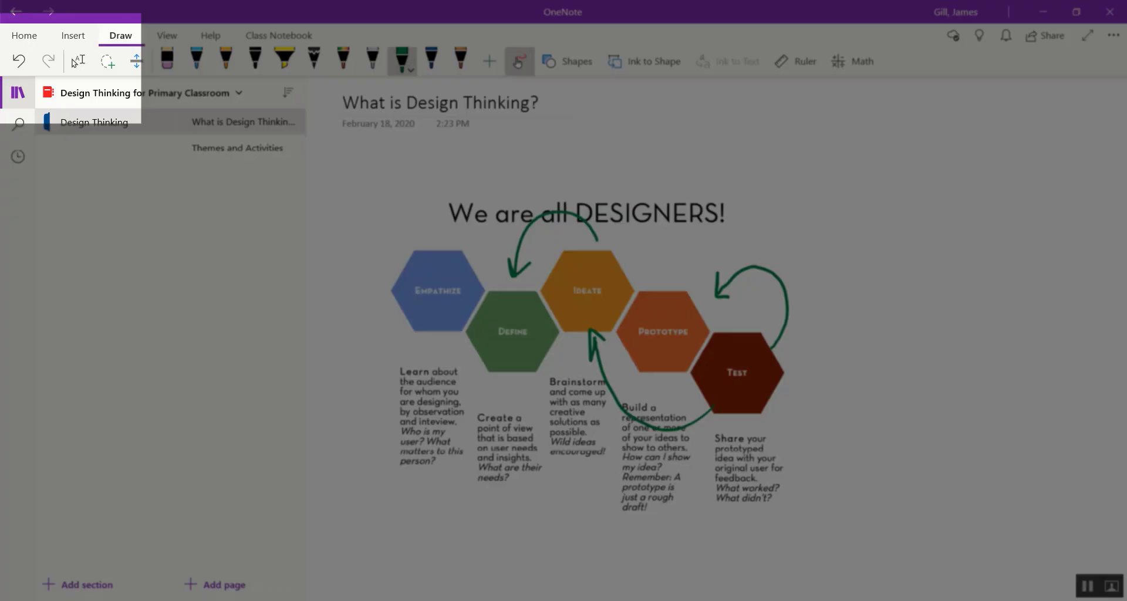
click(75, 63)
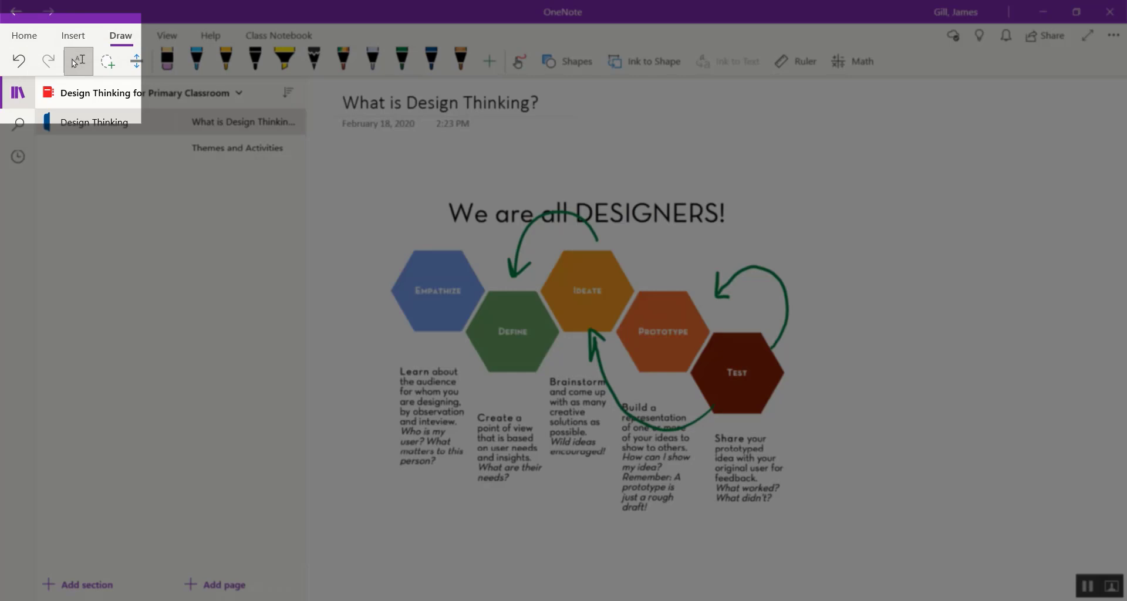
Copy the YouTube address of "The Engineering Process: Crash Course Kids #12.2" and paste it below the diagram in OneNote to embed the video
scroll(565, 294, down, 4)
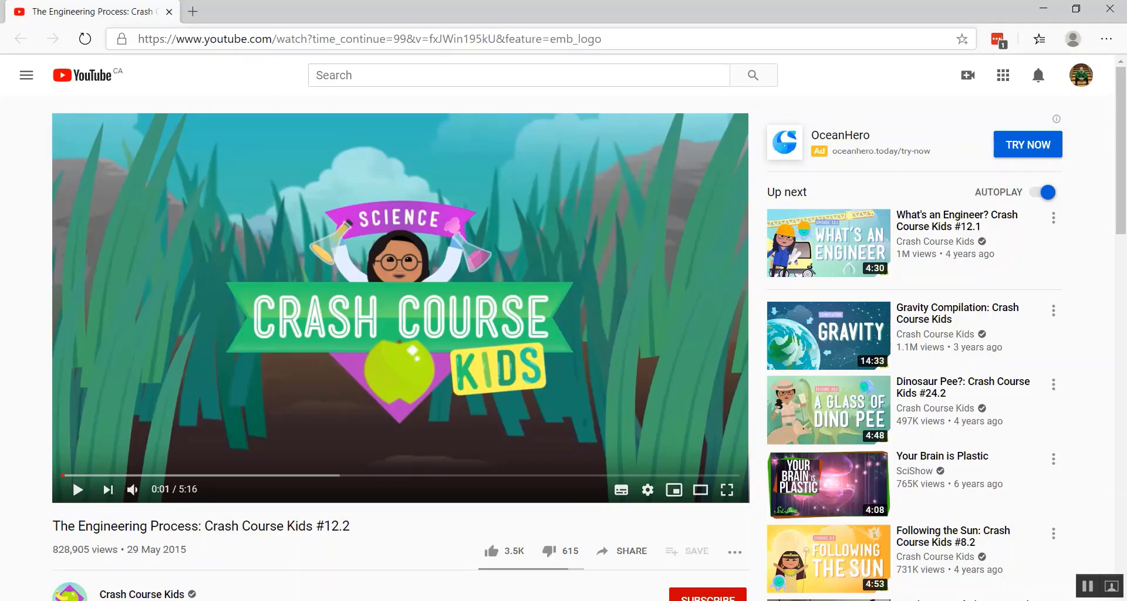
click(369, 38)
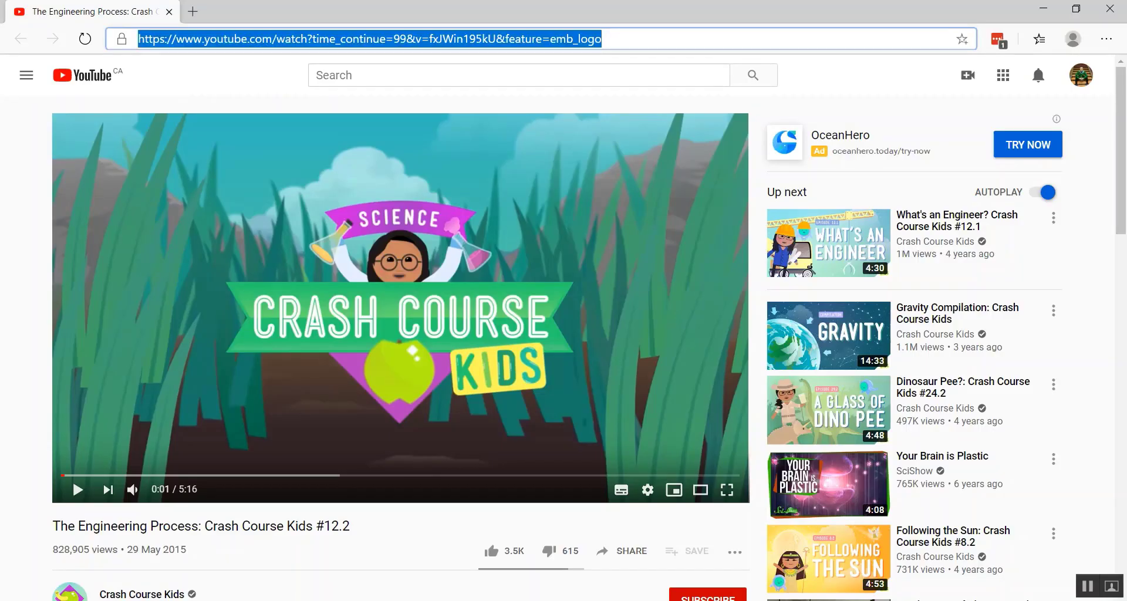
key(alt+Tab)
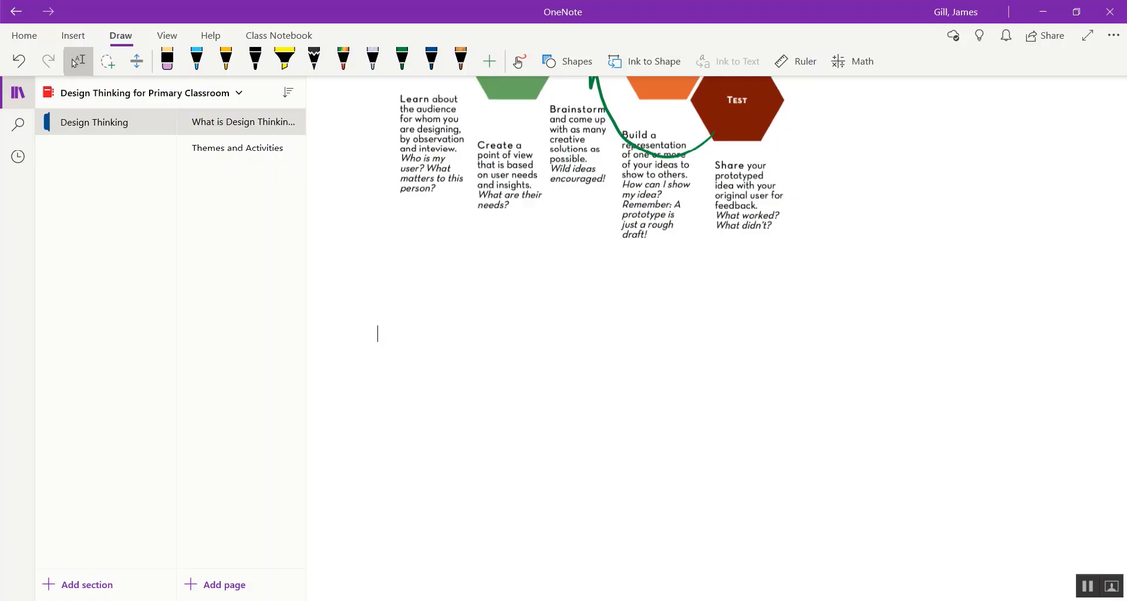
text(https://www.youtube.com/watch?time_continue=99&v=fuWkt9Hiq8k&feature=emb_logo)
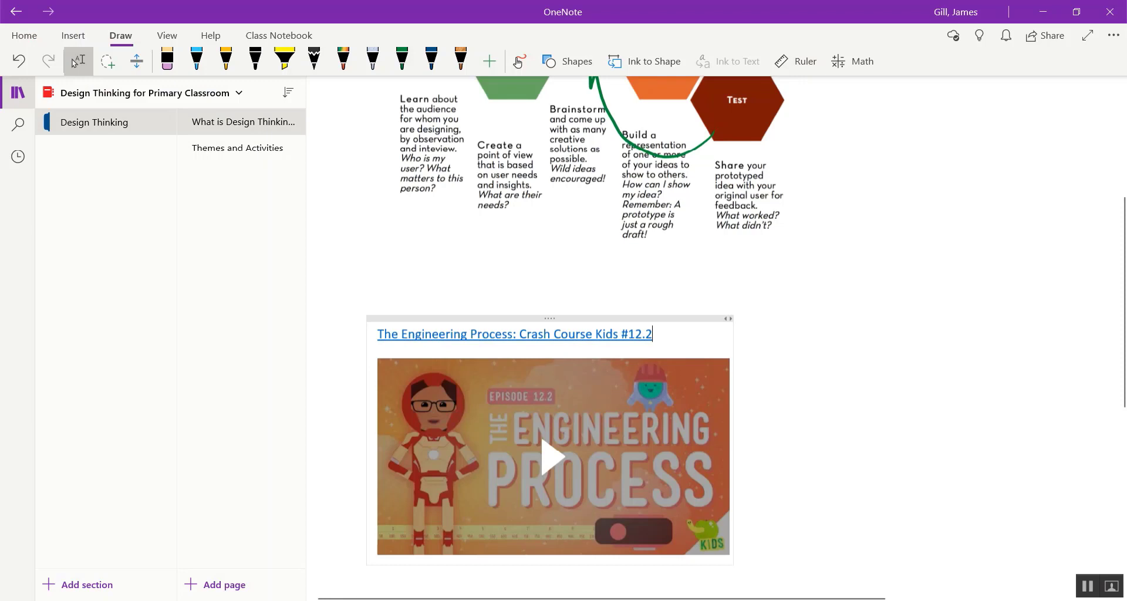
Play the embedded Engineering Process video in the page and look over the layout of the diagram and video
scroll(552, 329, down, 3)
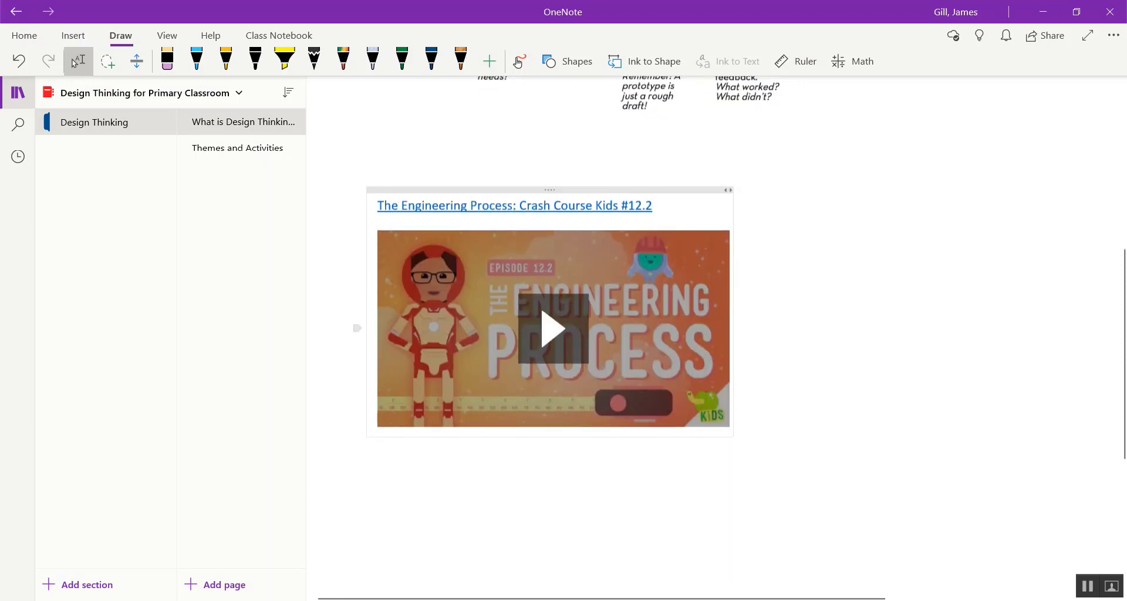
click(553, 329)
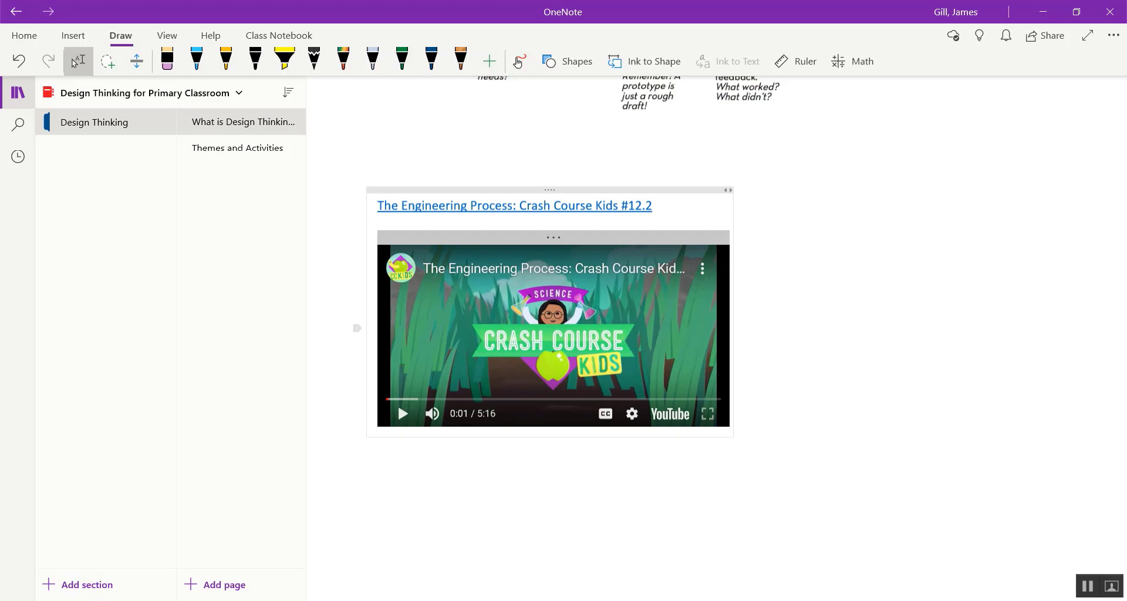
scroll(564, 282, up, 2)
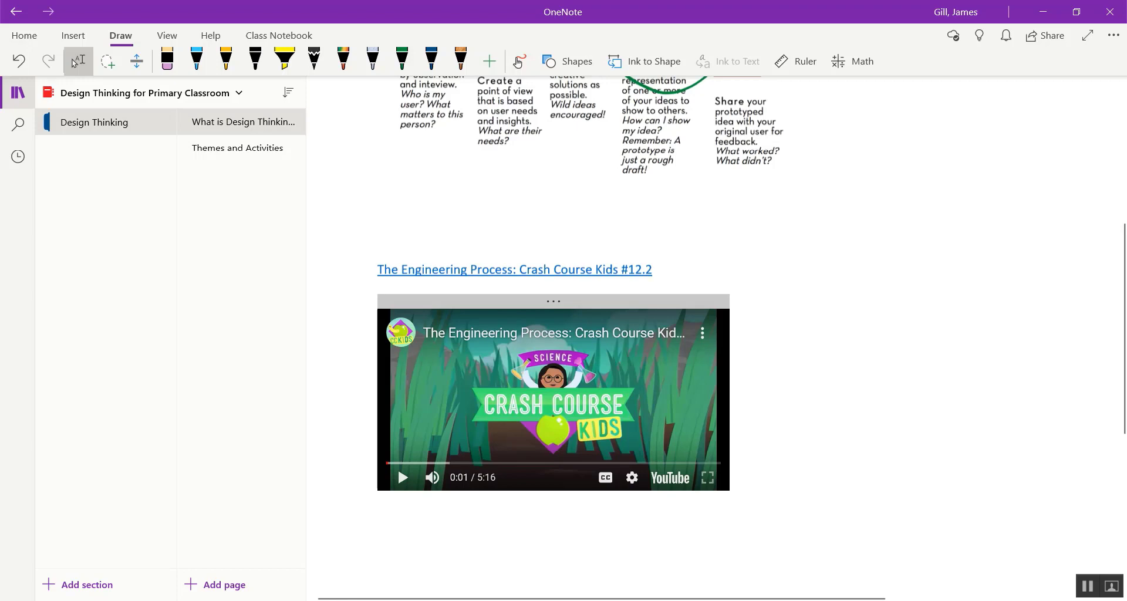
scroll(583, 339, up, 3)
click(653, 440)
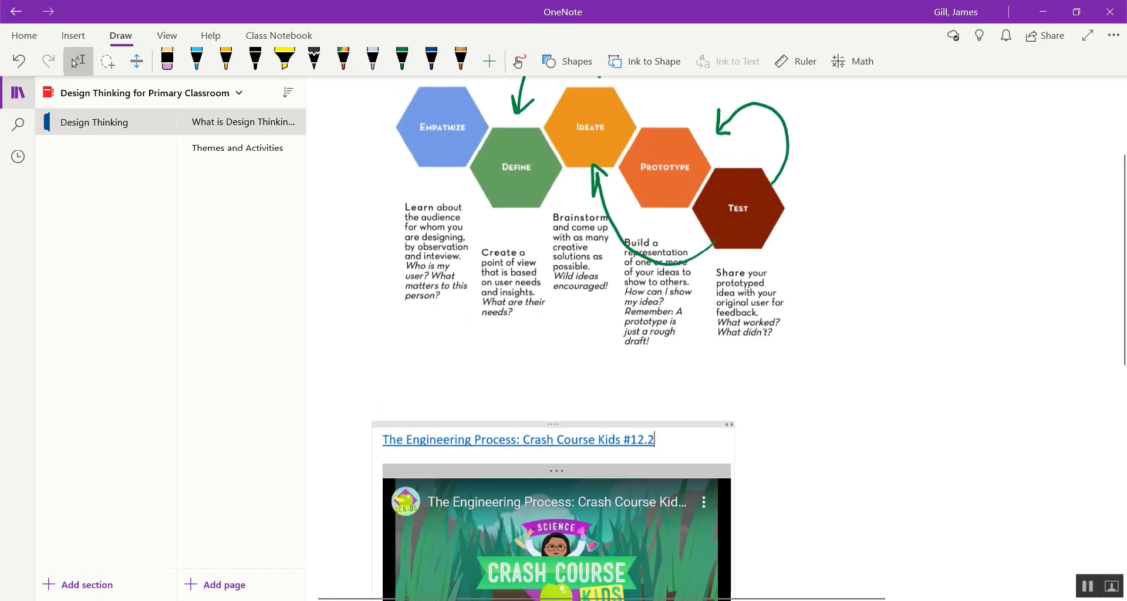
scroll(553, 312, down, 3)
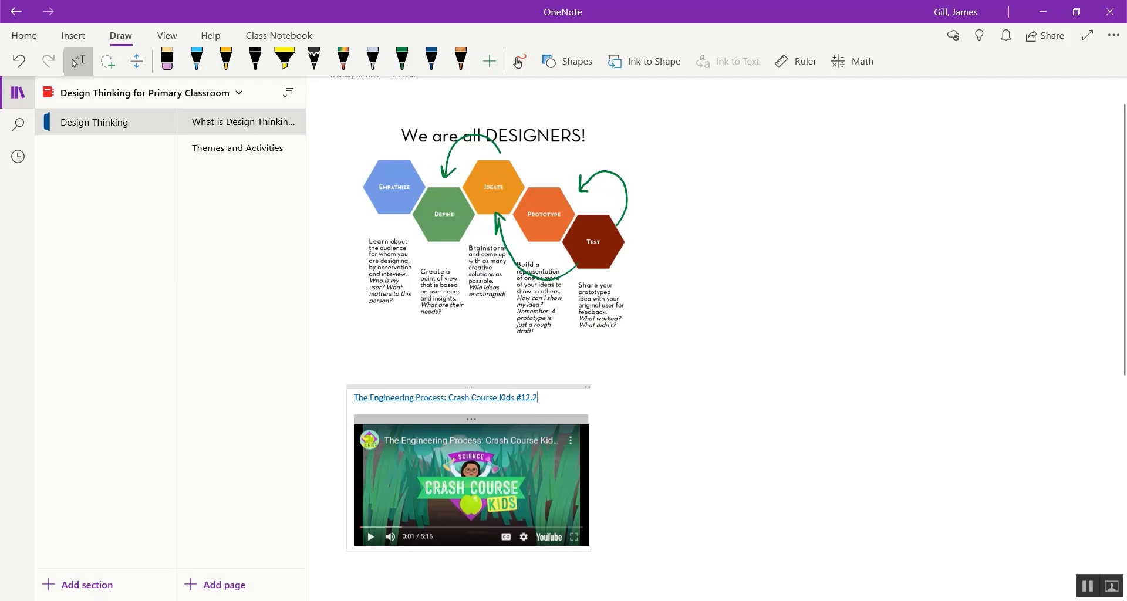
scroll(487, 314, down, 1)
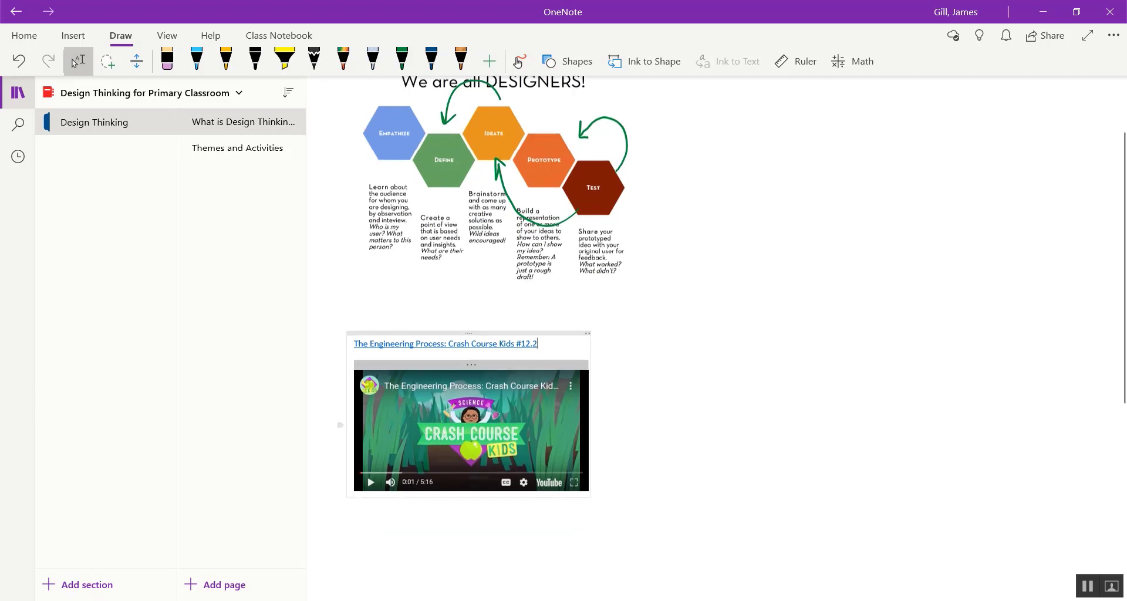
scroll(367, 394, up, 1)
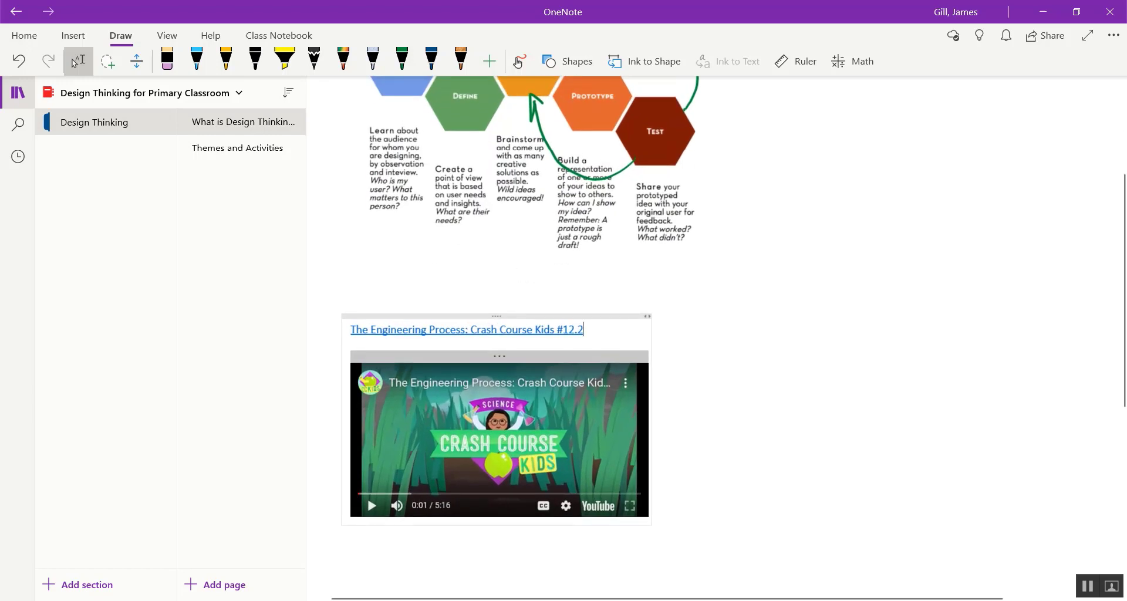
scroll(367, 394, up, 1)
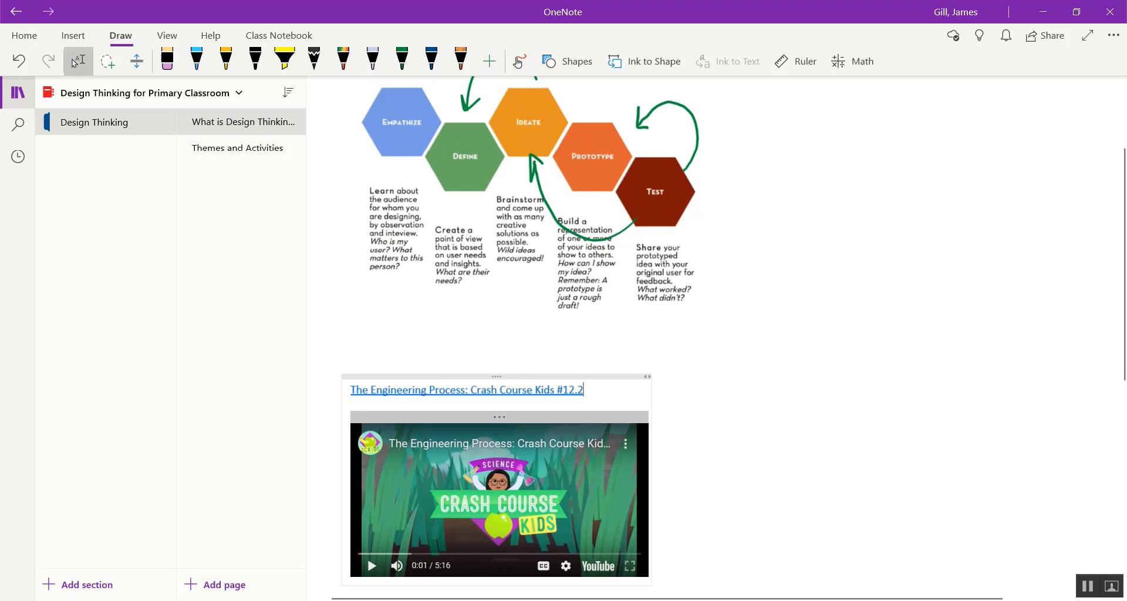